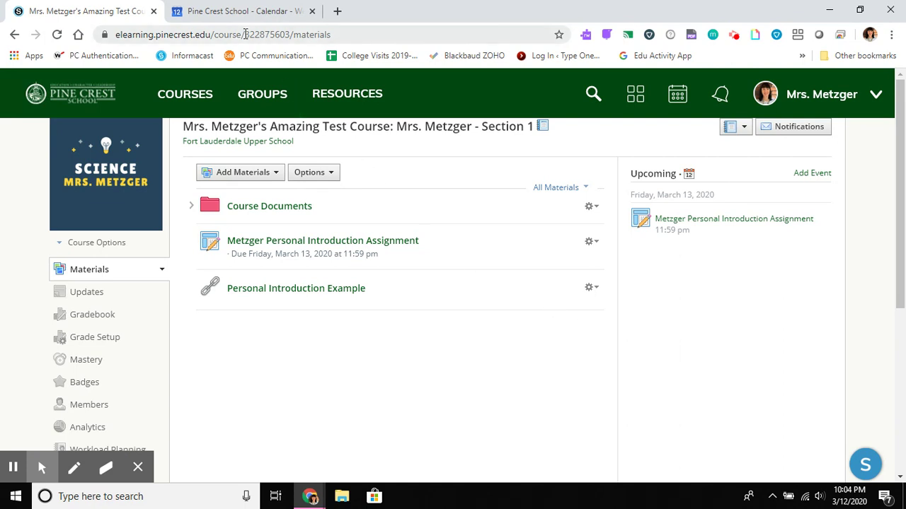
Switch to the Google Calendar tab and look through the list of available Google apps
{"action": "left_click", "coordinate": [234, 14]}
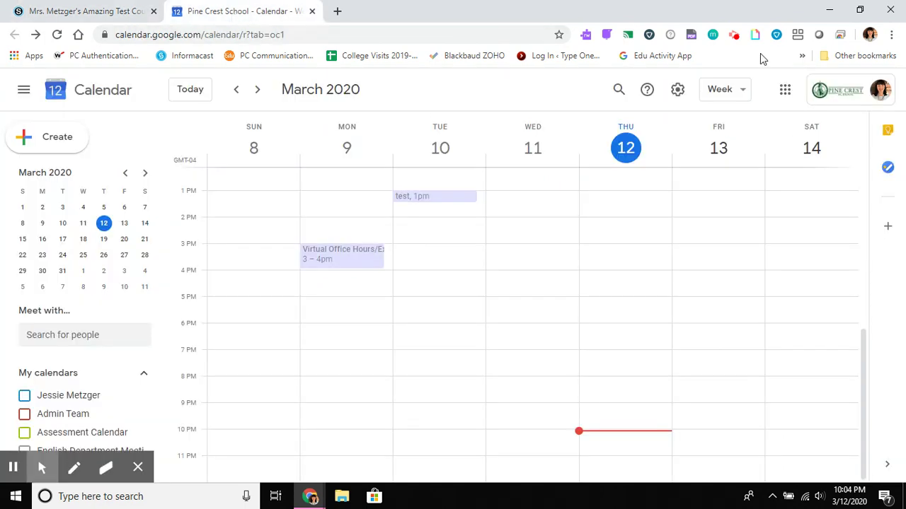
{"action": "left_click", "coordinate": [788, 96]}
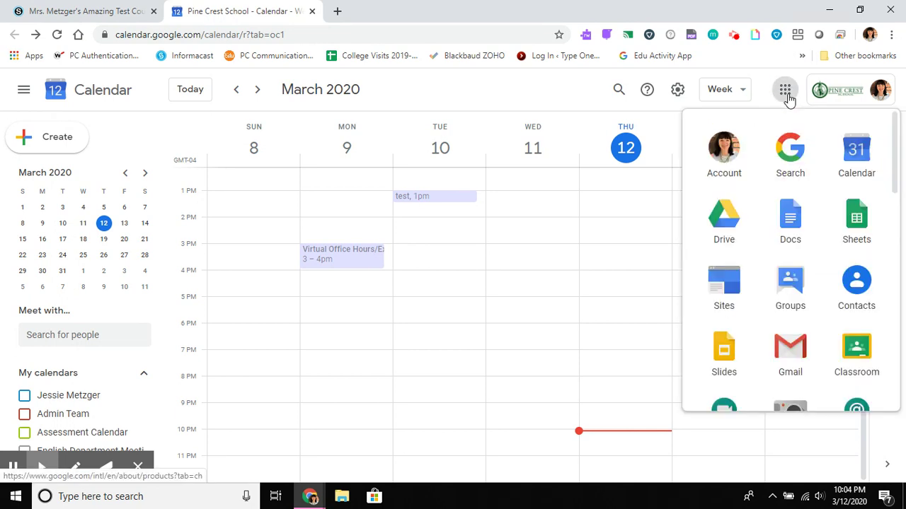
{"action": "left_click_drag", "start_coordinate": [895, 157], "coordinate": [900, 222]}
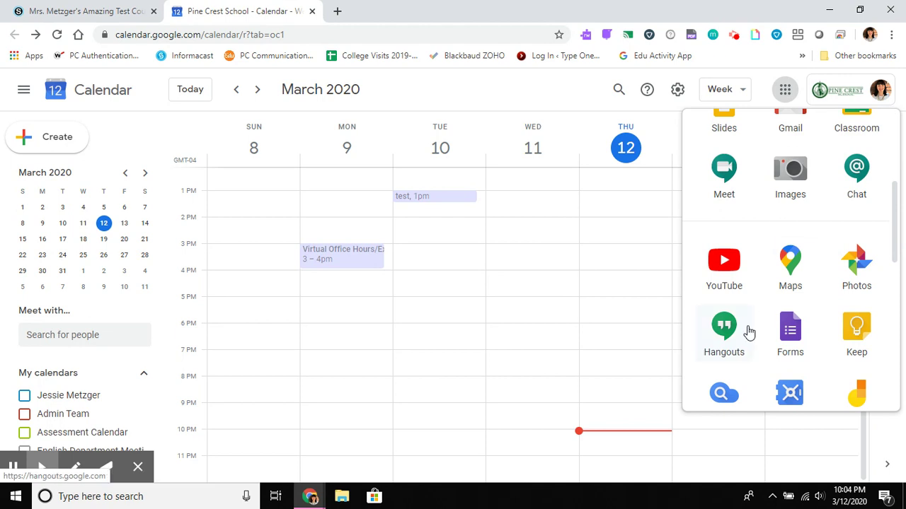
{"action": "left_click_drag", "start_coordinate": [897, 222], "coordinate": [892, 151]}
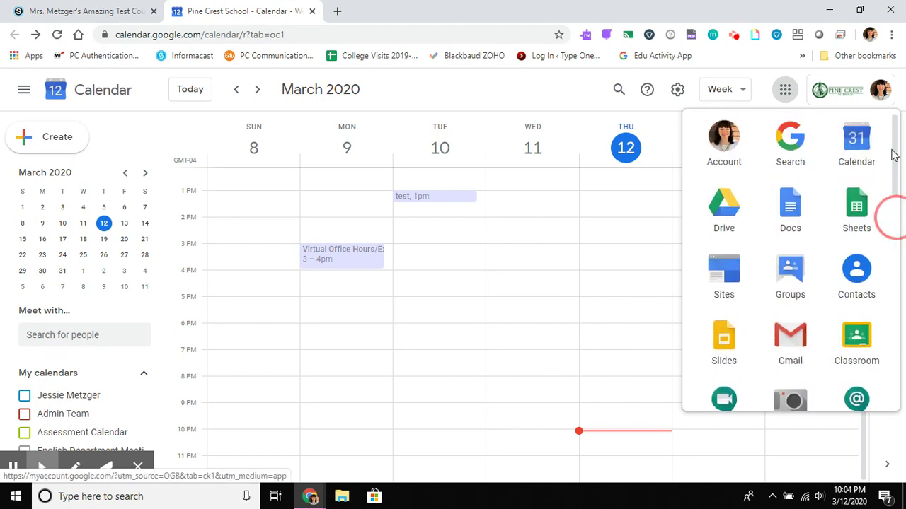
{"action": "left_click", "coordinate": [660, 273]}
{"action": "left_click", "coordinate": [659, 262]}
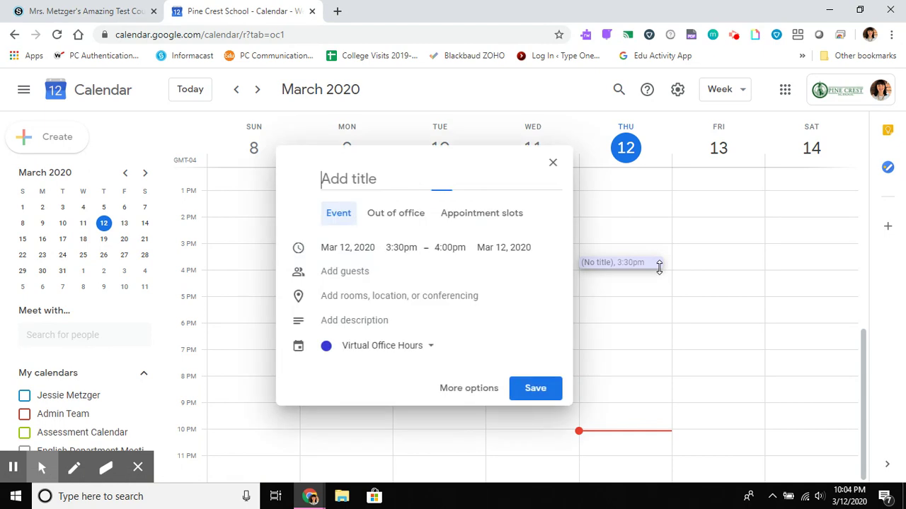
{"action": "left_click", "coordinate": [697, 276]}
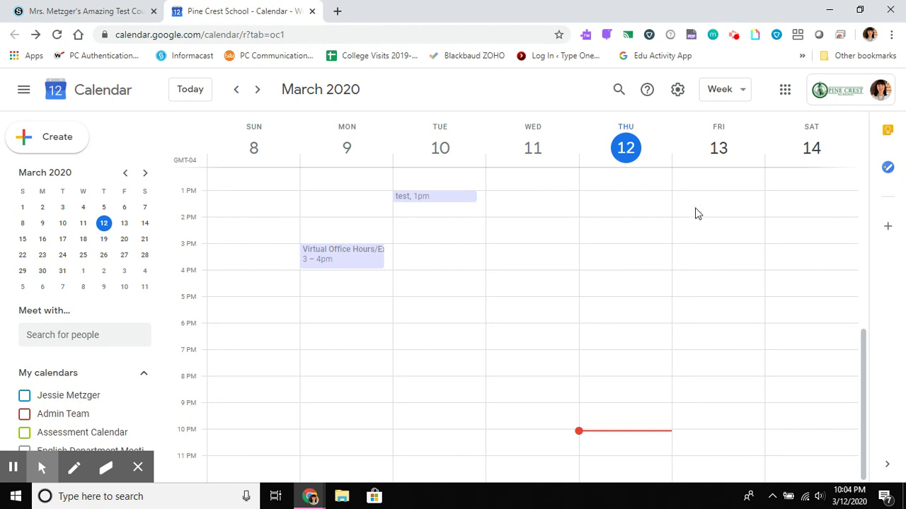
Create a calendar event on Mar 13, 2020 from 9:00am to 9:45am, titled with the teacher's surname and "Extra Help"
{"action": "scroll", "coordinate": [695, 200], "scroll_direction": "up", "scroll_amount": 3}
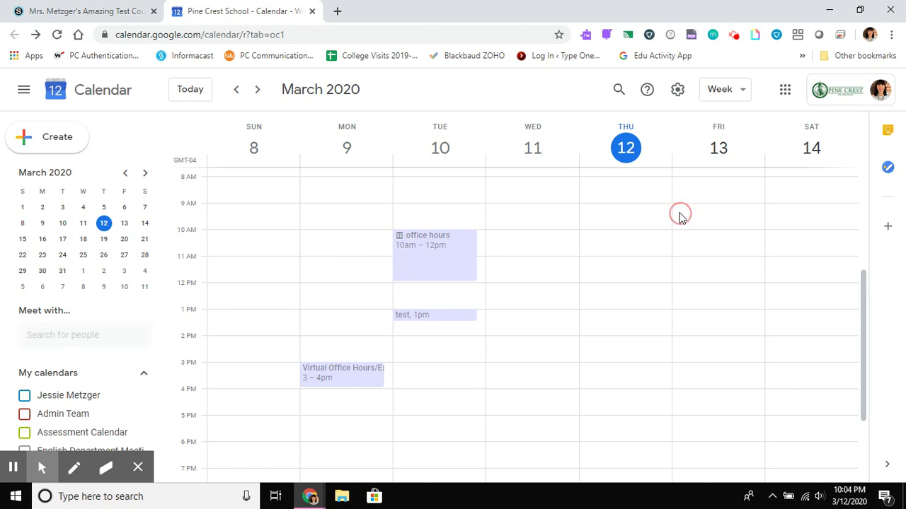
{"action": "left_click", "coordinate": [679, 210]}
{"action": "type", "text": "Metzger's Extr"}
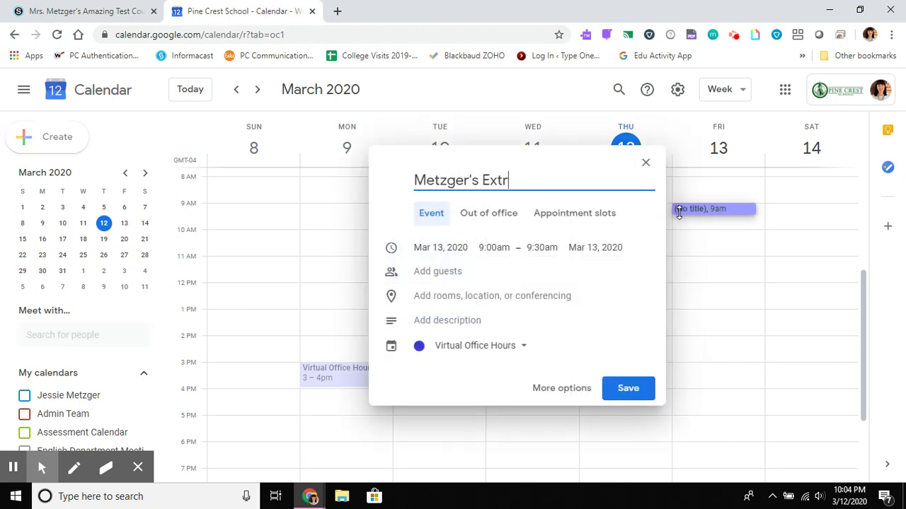
{"action": "type", "text": "a Help"}
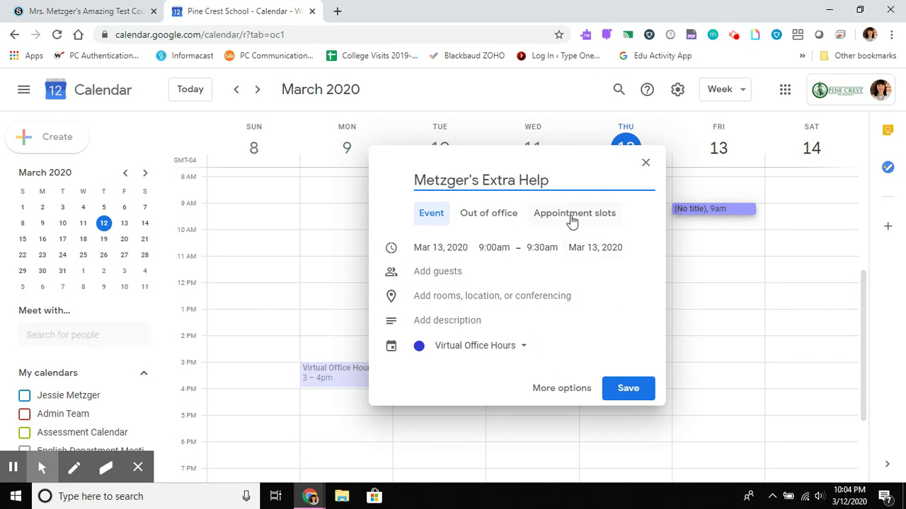
{"action": "left_click", "coordinate": [534, 248]}
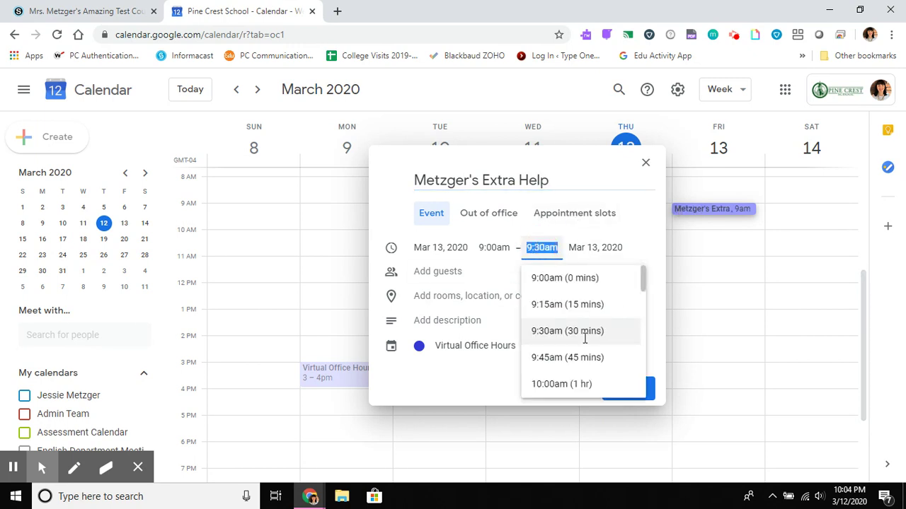
{"action": "left_click", "coordinate": [593, 358]}
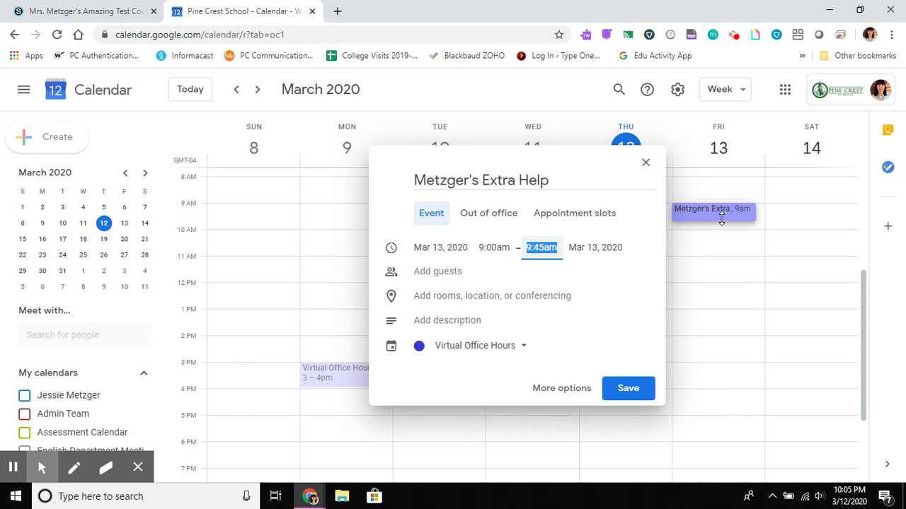
Choose Virtual Office Hours as the calendar for the new event
{"action": "left_click", "coordinate": [736, 97]}
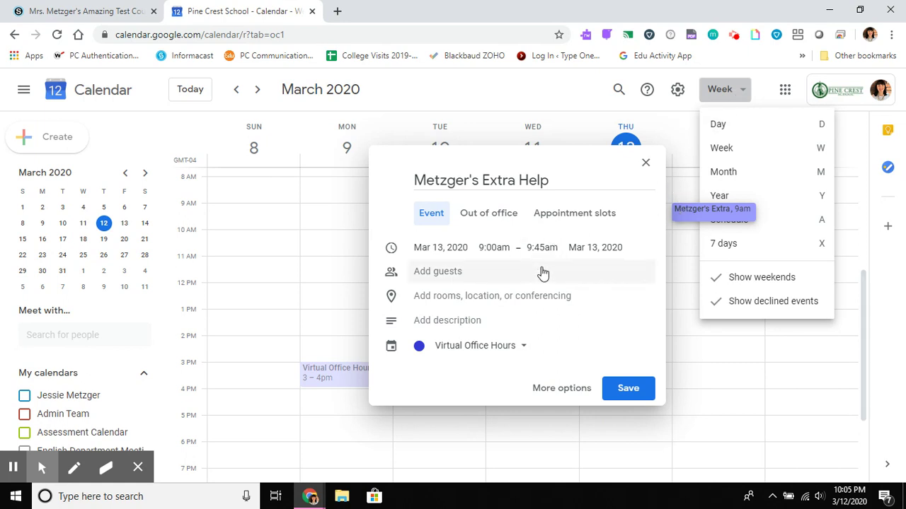
{"action": "left_click", "coordinate": [632, 208]}
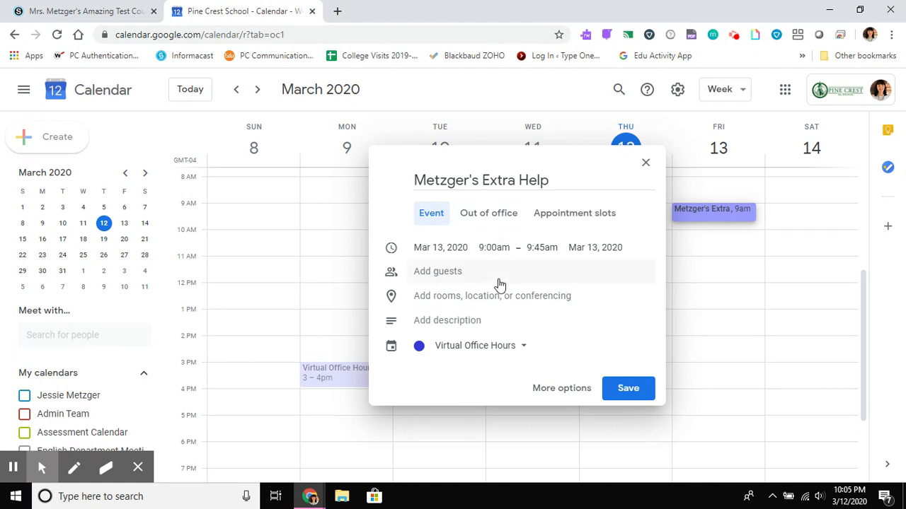
{"action": "left_click", "coordinate": [501, 352]}
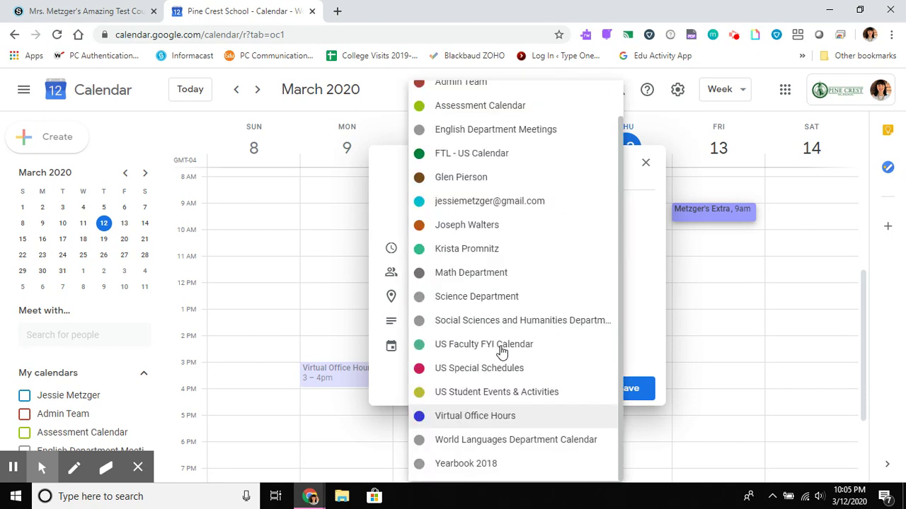
{"action": "left_click", "coordinate": [498, 418]}
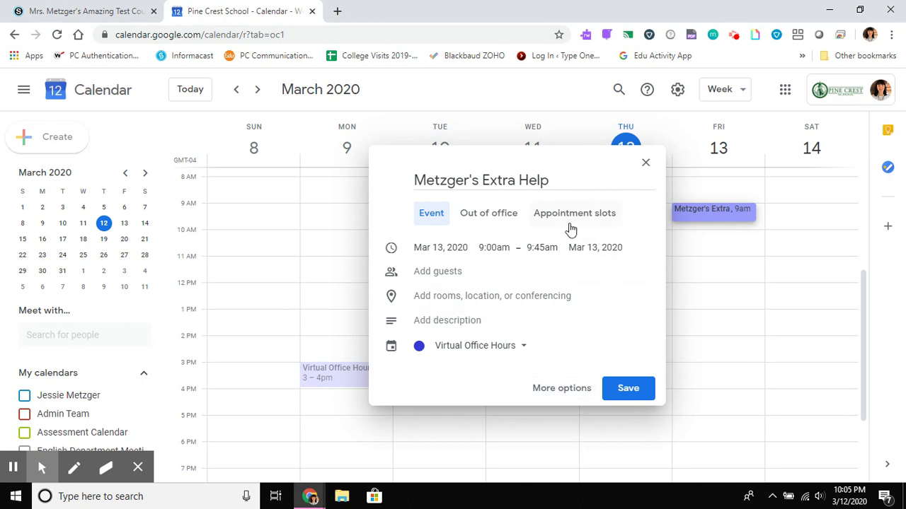
Open the event's full editing options and add Hangouts Meet conferencing
{"action": "left_click", "coordinate": [557, 389]}
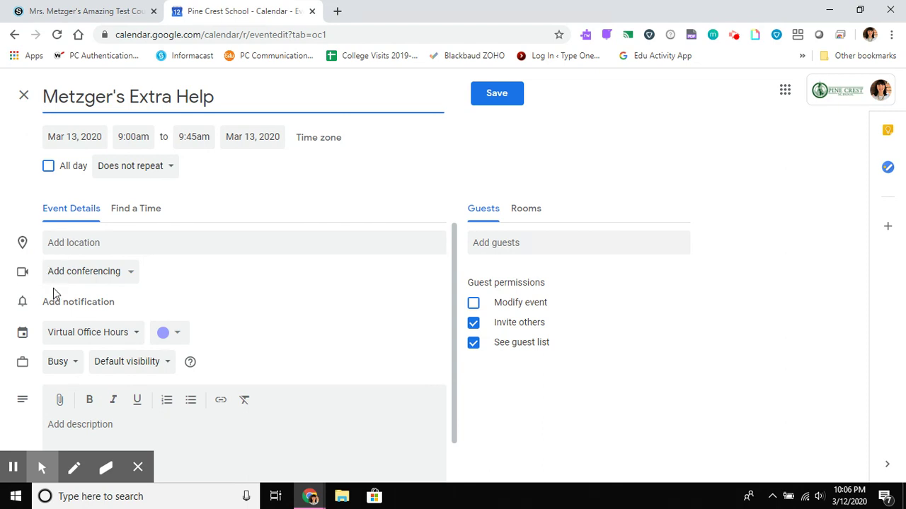
{"action": "left_click", "coordinate": [121, 276]}
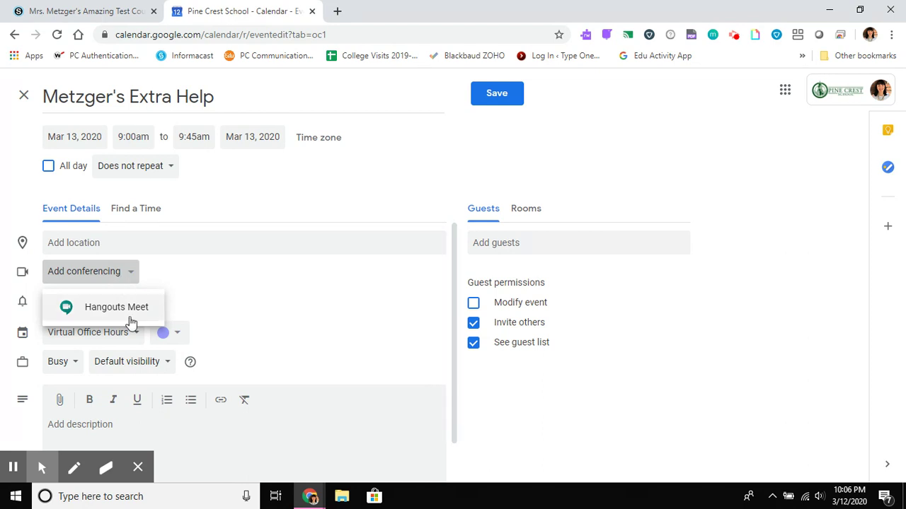
{"action": "left_click", "coordinate": [131, 317]}
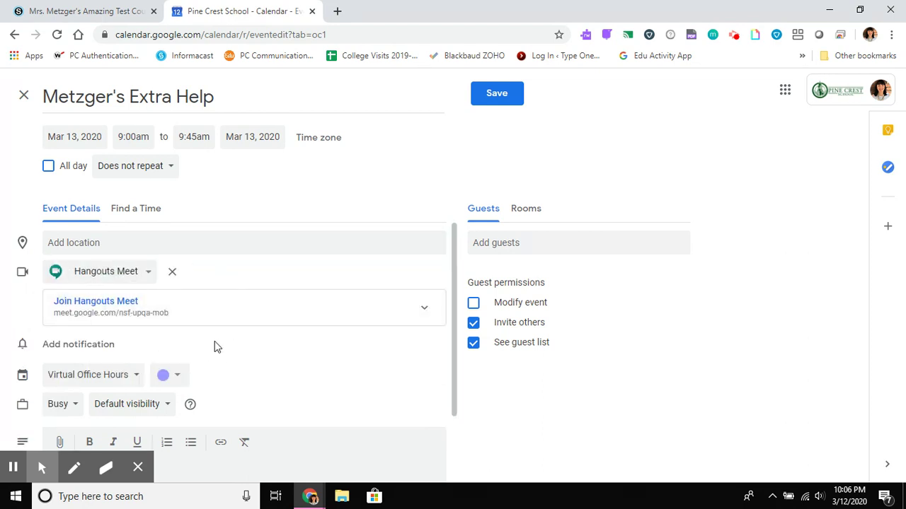
Copy the event's Hangouts Meet link and save the event
{"action": "left_click_drag", "start_coordinate": [173, 320], "coordinate": [56, 324]}
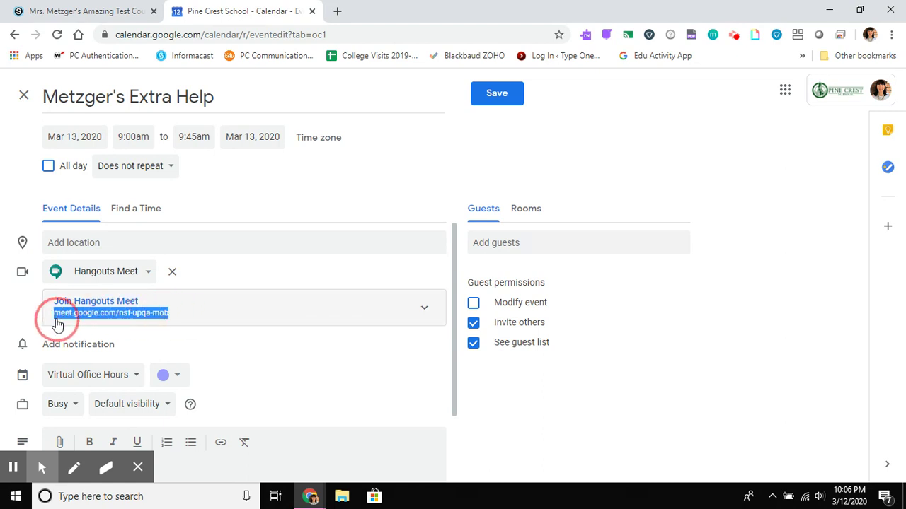
{"action": "right_click", "coordinate": [165, 319]}
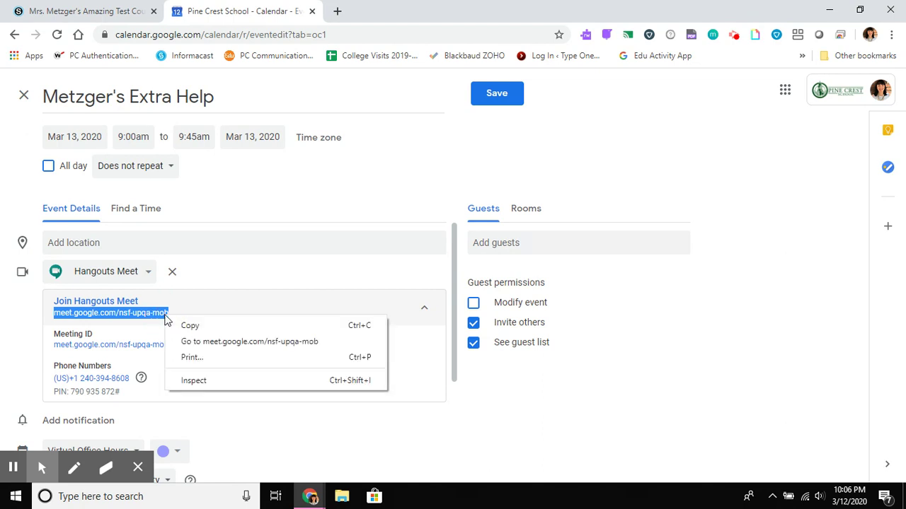
{"action": "left_click", "coordinate": [182, 326]}
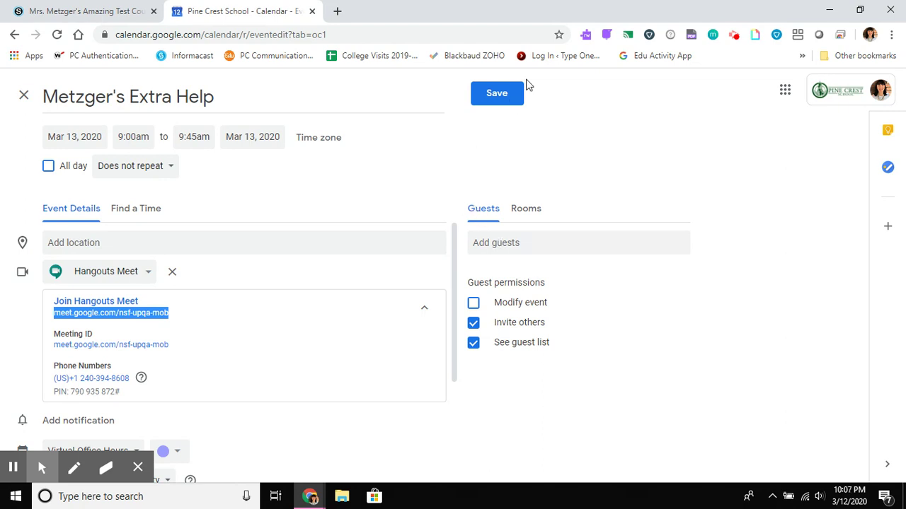
{"action": "left_click", "coordinate": [498, 98]}
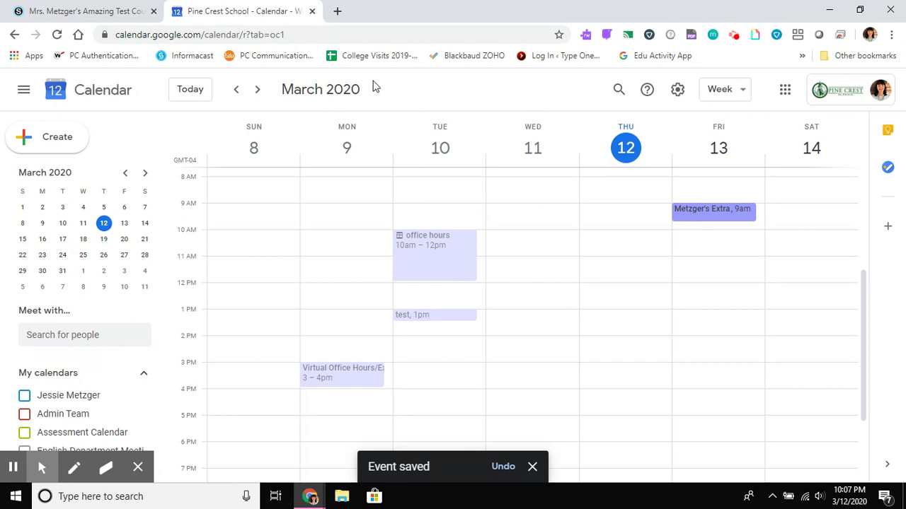
Switch to the course site's browser tab and open the course's Updates page
{"action": "left_click", "coordinate": [111, 14]}
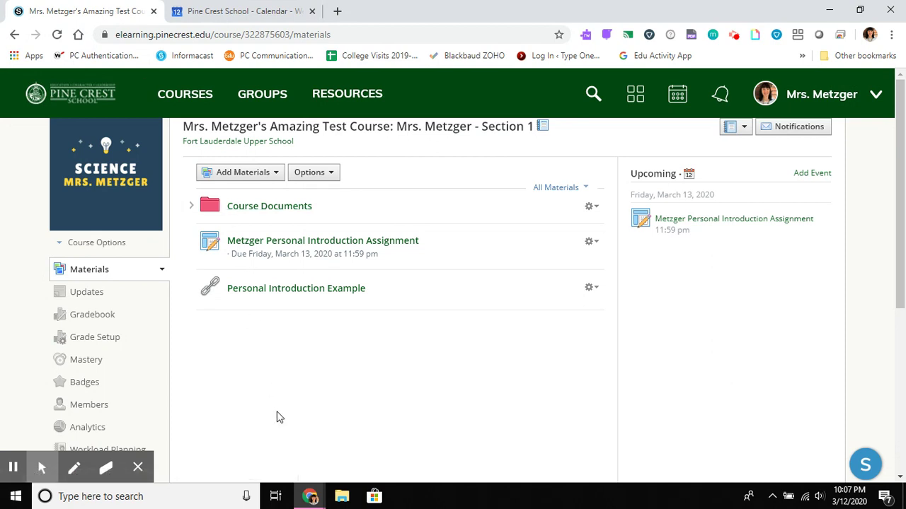
{"action": "left_click_drag", "start_coordinate": [414, 212], "coordinate": [277, 195]}
{"action": "left_click", "coordinate": [257, 178]}
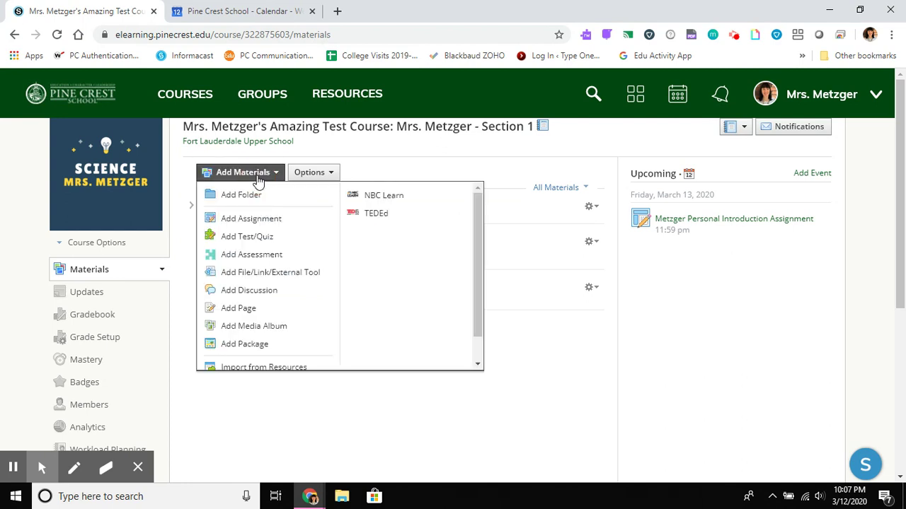
{"action": "left_click", "coordinate": [81, 303]}
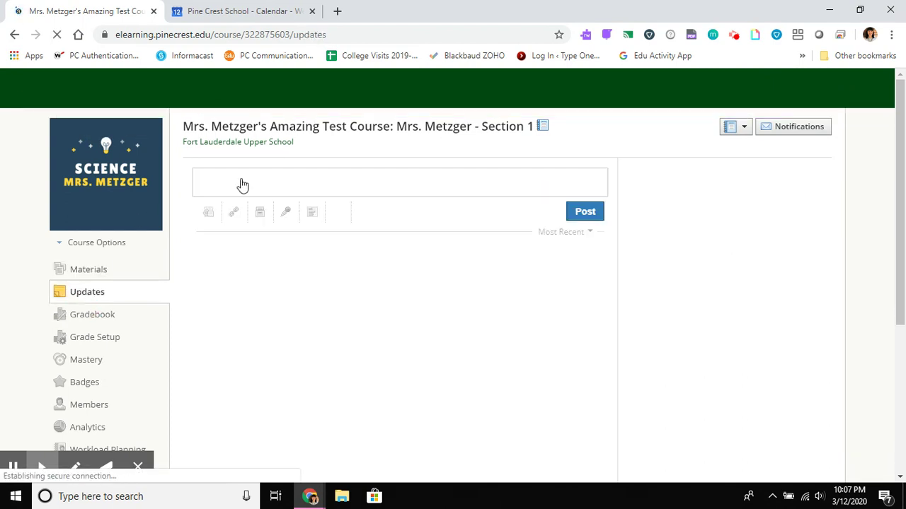
Write the course update "Extra Help Tomorrow: drop in in the morning if you have questions!"
{"action": "left_click", "coordinate": [219, 206]}
{"action": "type", "text": "H"}
{"action": "key", "text": "BackSpace"}
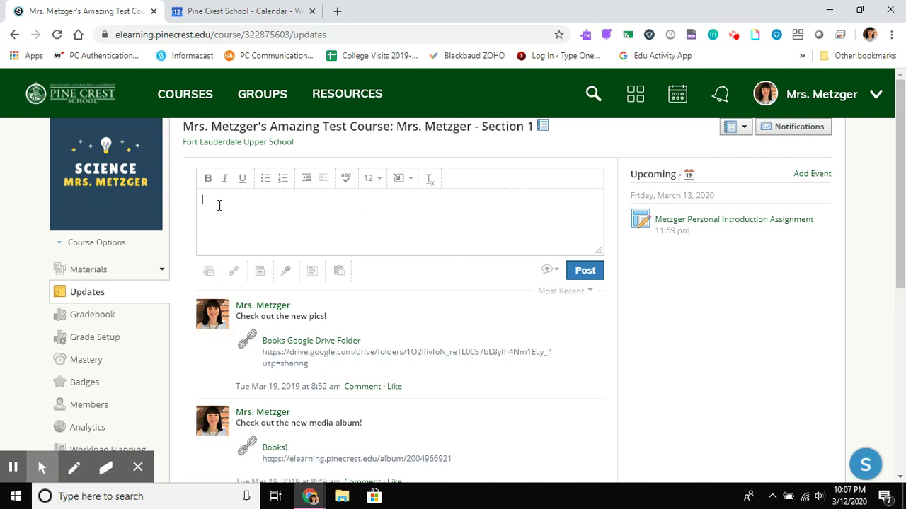
{"action": "type", "text": "Extra-Help Drop In"}
{"action": "key", "text": "BackSpace"}
{"action": "key", "text": "BackSpace"}
{"action": "key", "text": "BackSpace"}
{"action": "key", "text": "BackSpace"}
{"action": "key", "text": "BackSpace"}
{"action": "key", "text": "BackSpace"}
{"action": "key", "text": "BackSpace"}
{"action": "key", "text": "BackSpace"}
{"action": "key", "text": "BackSpace"}
{"action": "type", "text": "Tomorrow: drop in in the morning if you have questions!"}
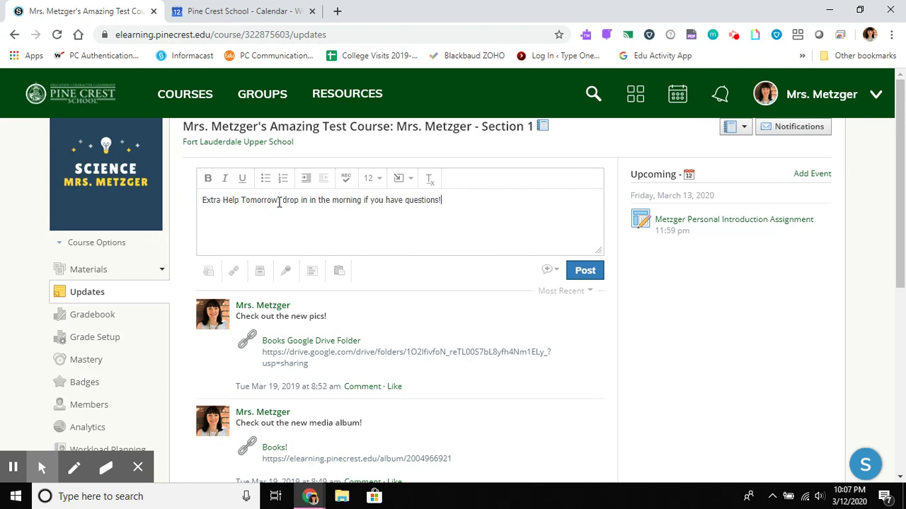
Make the words "Extra Help Tomorrow" bold in the update text
{"action": "left_click", "coordinate": [201, 202]}
{"action": "left_click_drag", "start_coordinate": [278, 201], "coordinate": [202, 202]}
{"action": "left_click", "coordinate": [208, 180]}
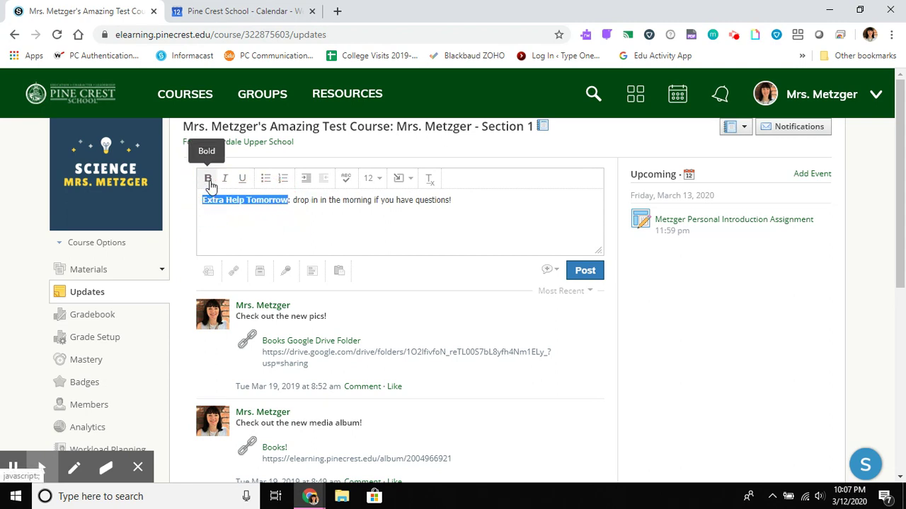
Attach the copied Meet link, titled with the teacher's surname and "Extra Help", and post the update
{"action": "left_click", "coordinate": [234, 271]}
{"action": "left_click", "coordinate": [437, 189]}
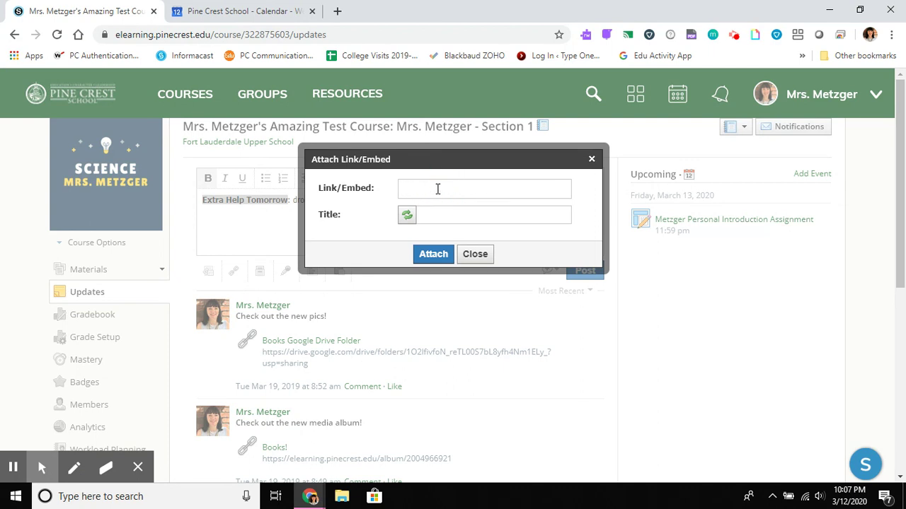
{"action": "key", "text": "ctrl+v"}
{"action": "left_click", "coordinate": [450, 223]}
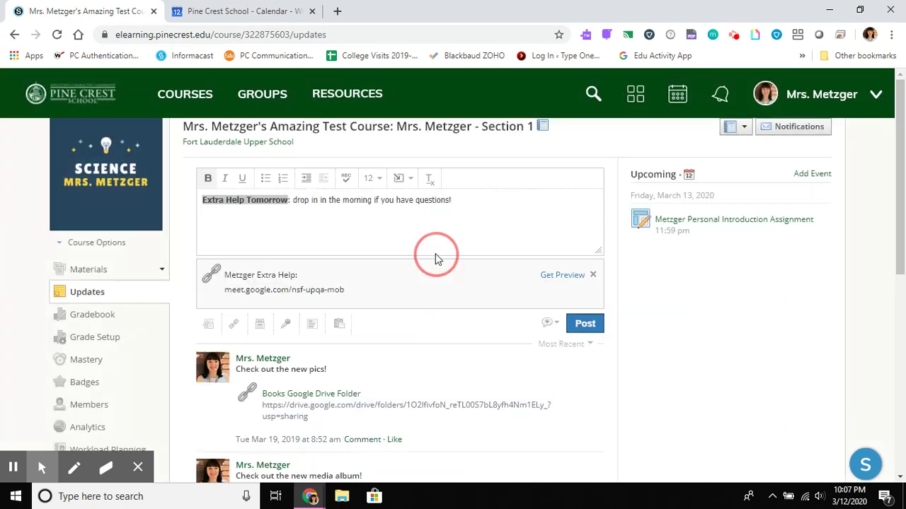
{"action": "left_click", "coordinate": [433, 255]}
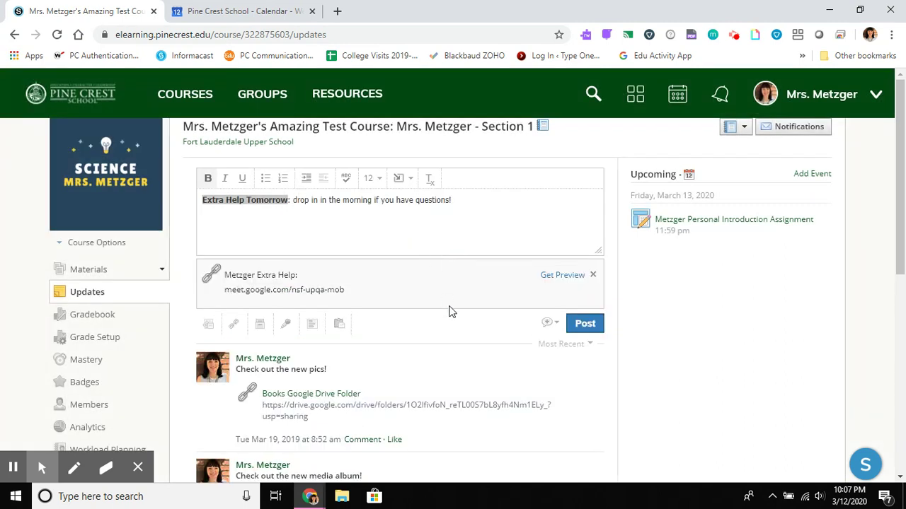
{"action": "left_click", "coordinate": [585, 324]}
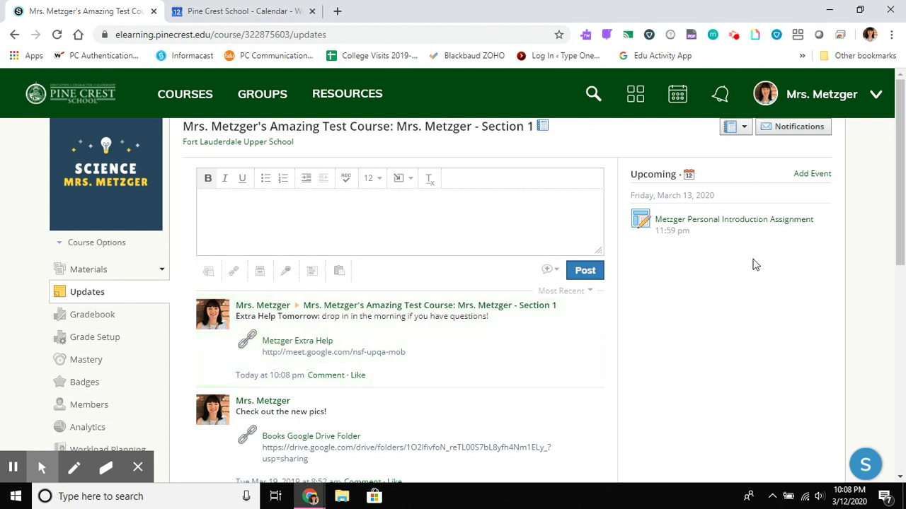
Start a new course event and set its start to 3/13/20 at 09:00AM
{"action": "left_click", "coordinate": [815, 174]}
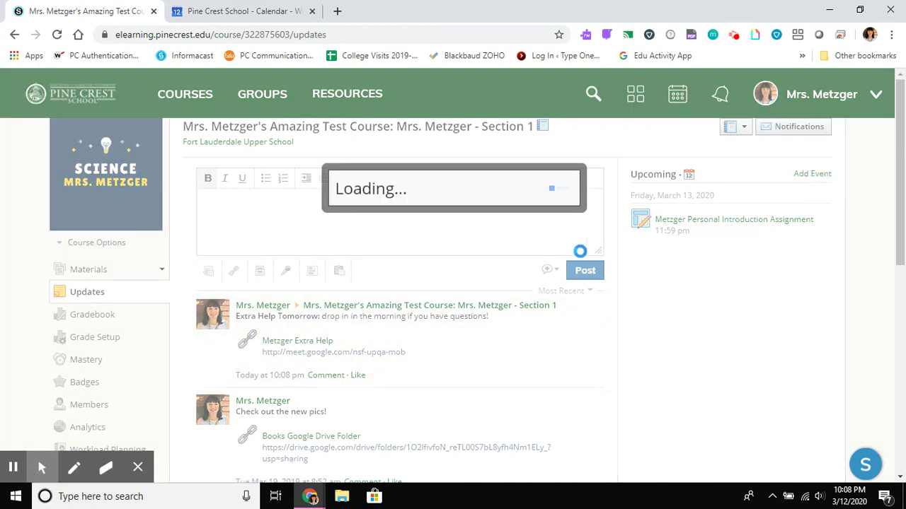
{"action": "left_click", "coordinate": [312, 128]}
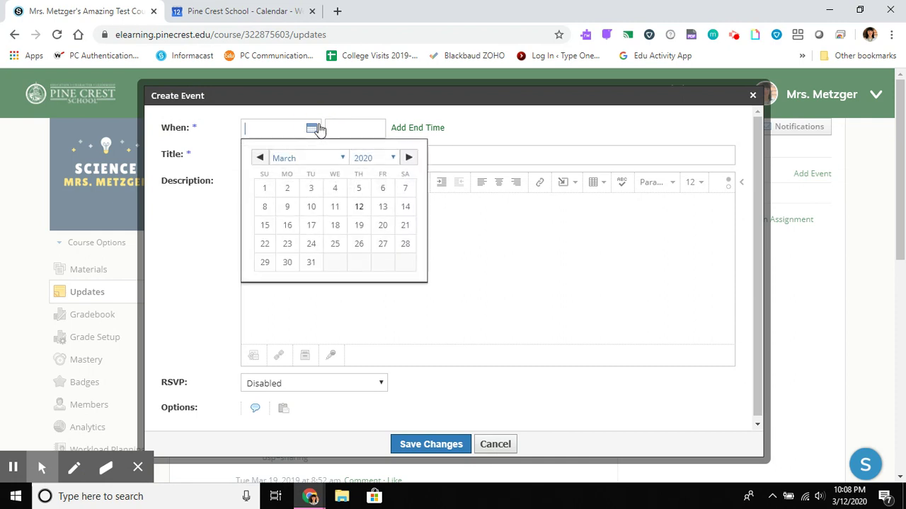
{"action": "left_click", "coordinate": [379, 205]}
{"action": "left_click", "coordinate": [370, 127]}
{"action": "key", "text": "Right"}
{"action": "key", "text": "Right"}
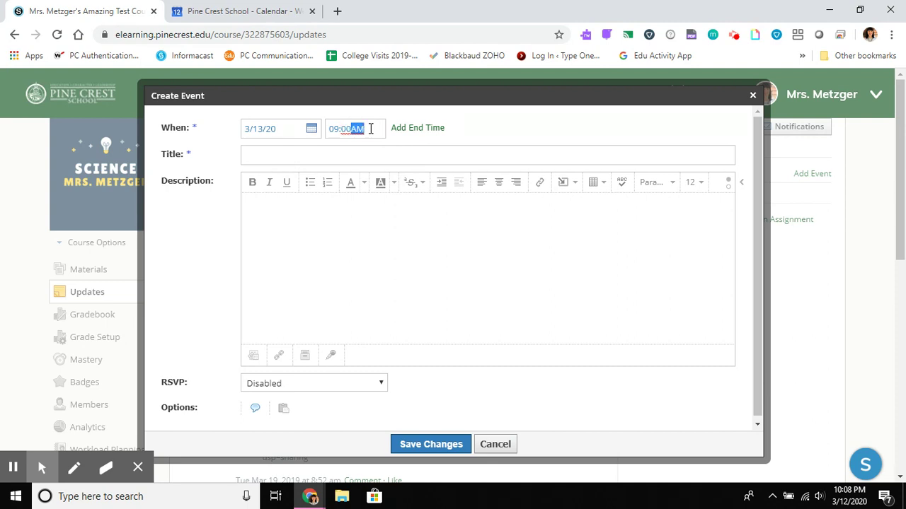
Add an end time of 3/13/20 at 09:45AM and title the event with the teacher's surname and "Extra Help"
{"action": "left_click", "coordinate": [423, 133]}
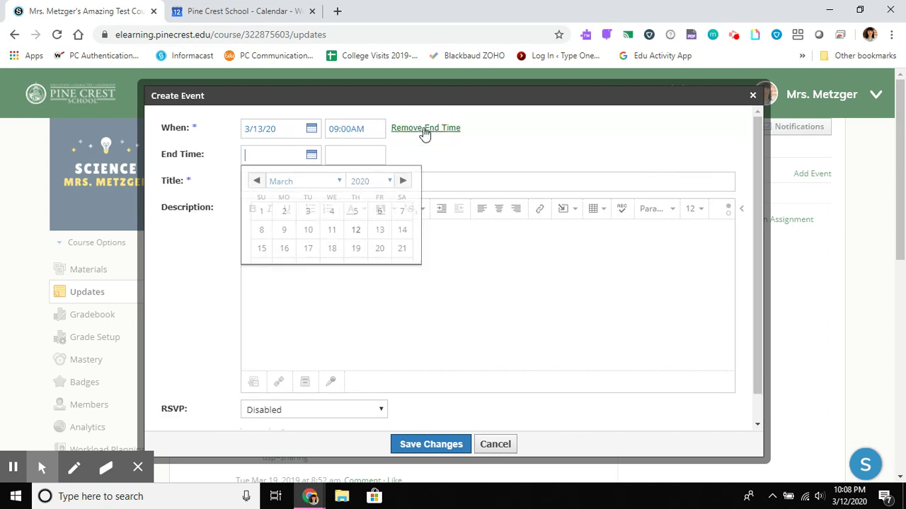
{"action": "left_click", "coordinate": [384, 236]}
{"action": "left_click", "coordinate": [346, 150]}
{"action": "left_click", "coordinate": [346, 150]}
{"action": "left_click", "coordinate": [346, 151]}
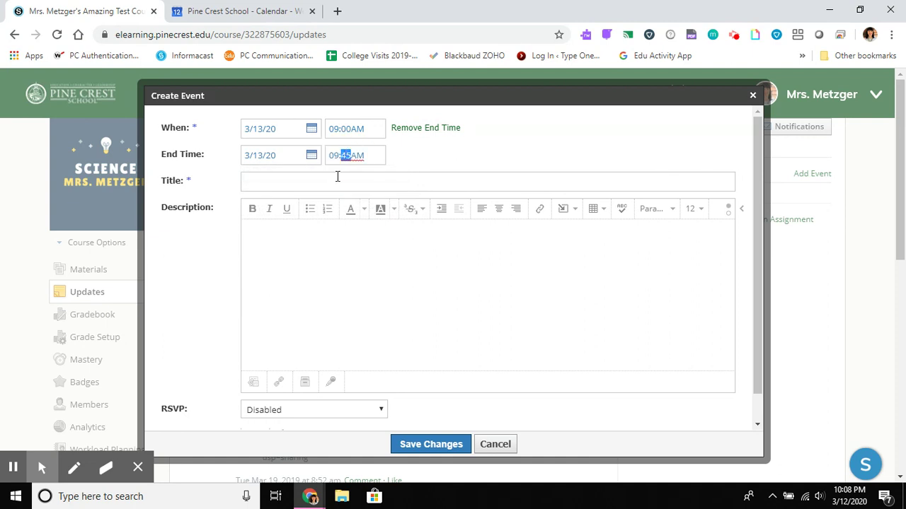
{"action": "left_click", "coordinate": [334, 183]}
Attach the copied Meet link to the event, titled with the teacher's surname and "Extra Help", and save the event
{"action": "left_click", "coordinate": [278, 383]}
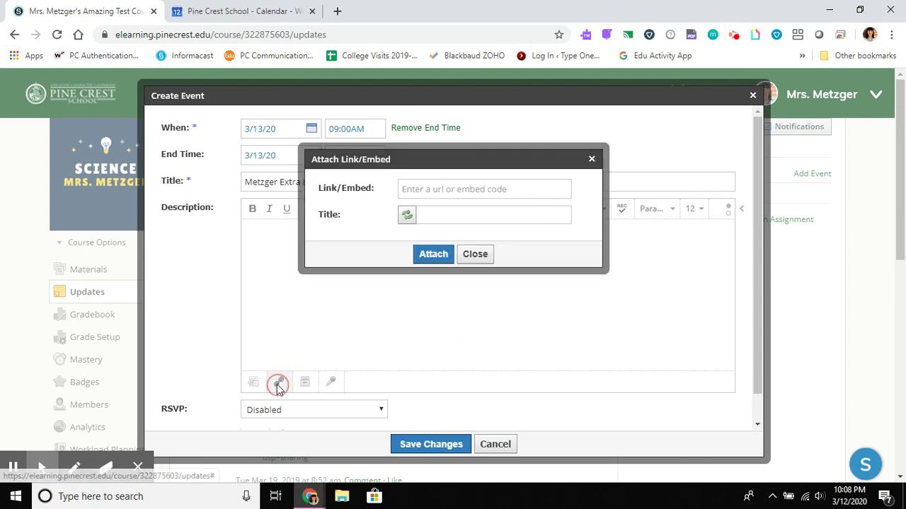
{"action": "left_click", "coordinate": [423, 188]}
{"action": "key", "text": "ctrl+v"}
{"action": "left_click", "coordinate": [435, 223]}
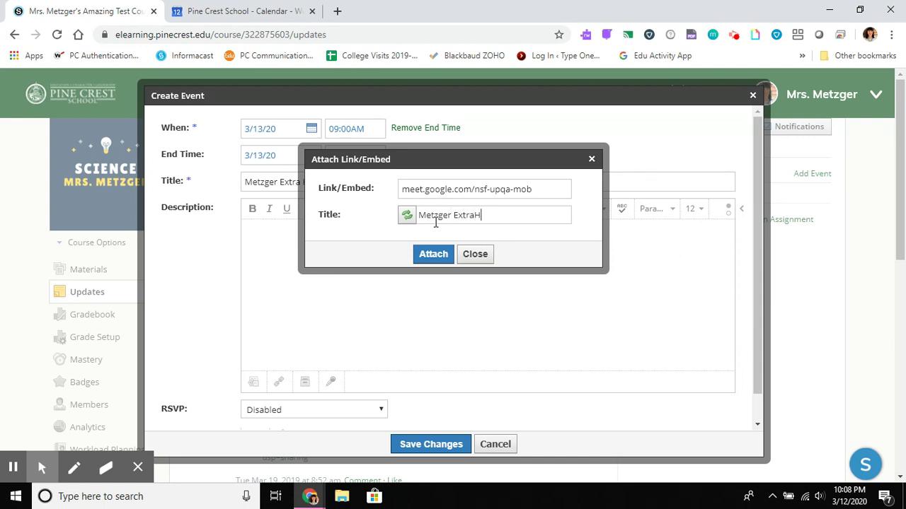
{"action": "left_click", "coordinate": [431, 254]}
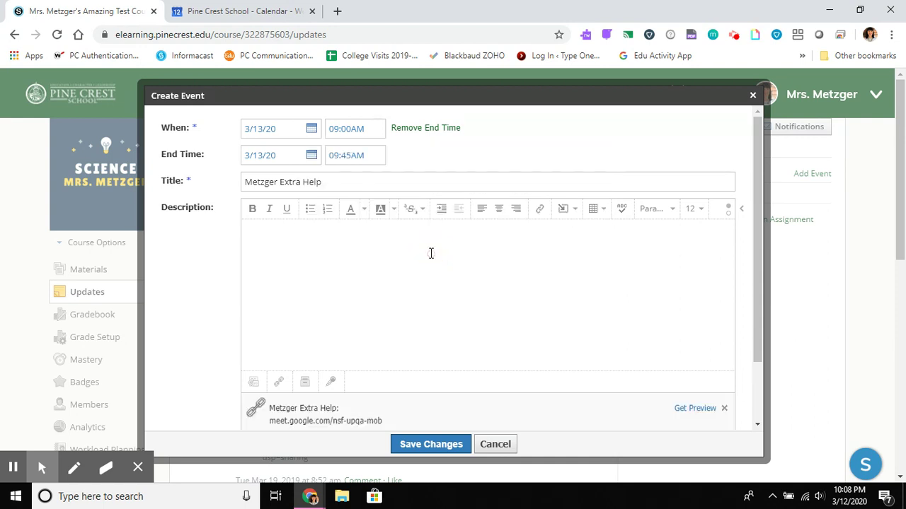
{"action": "left_click", "coordinate": [430, 444]}
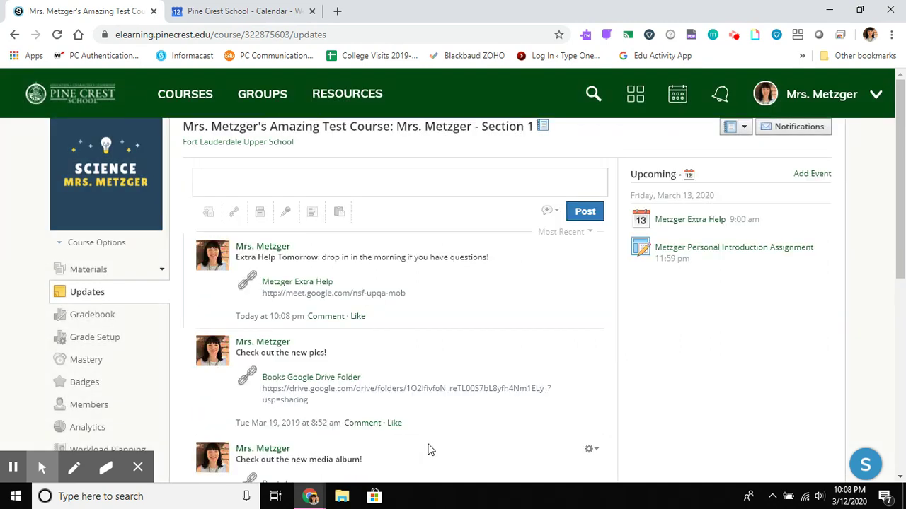
Open the upcoming extra-help event for March 13 and join the meeting through its attached Meet link
{"action": "left_click", "coordinate": [684, 223]}
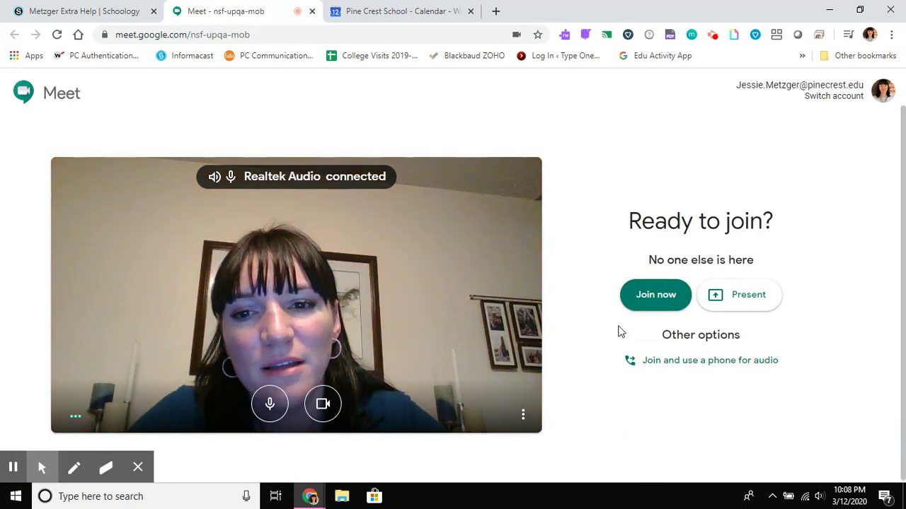
{"action": "left_click", "coordinate": [658, 296]}
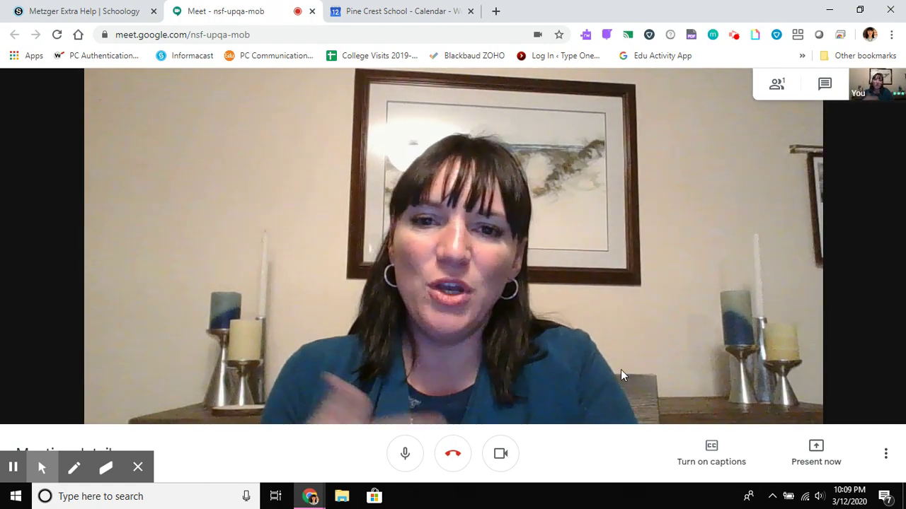
Switch the camera and the microphone off and back on, turn the camera off again, and leave the meeting
{"action": "left_click", "coordinate": [501, 458]}
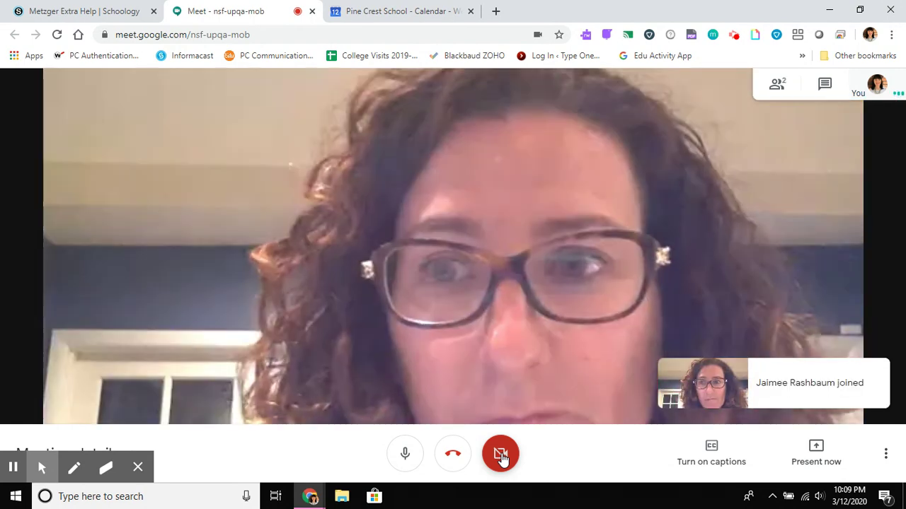
{"action": "left_click", "coordinate": [501, 459]}
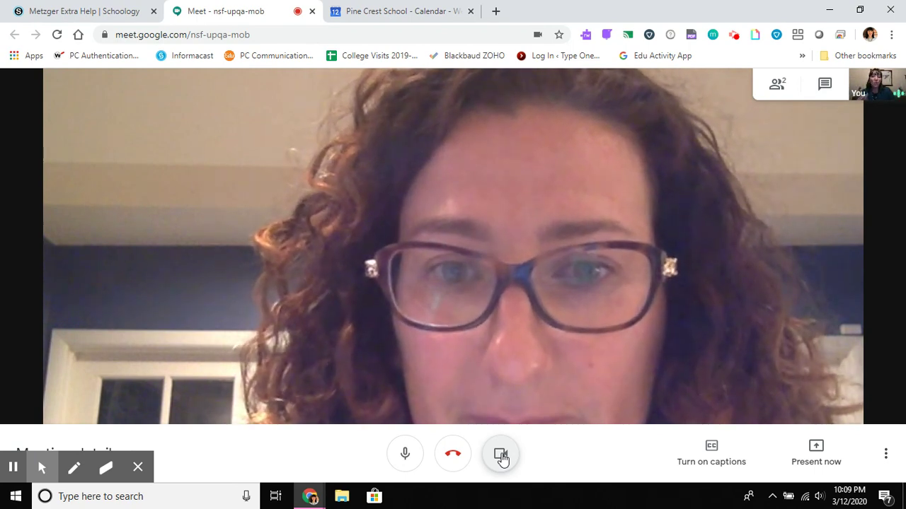
{"action": "left_click", "coordinate": [404, 454]}
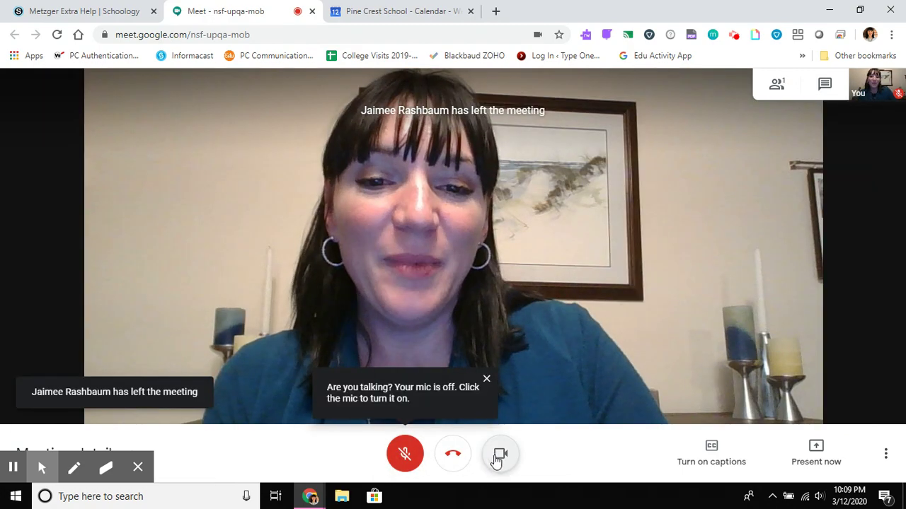
{"action": "left_click", "coordinate": [405, 456]}
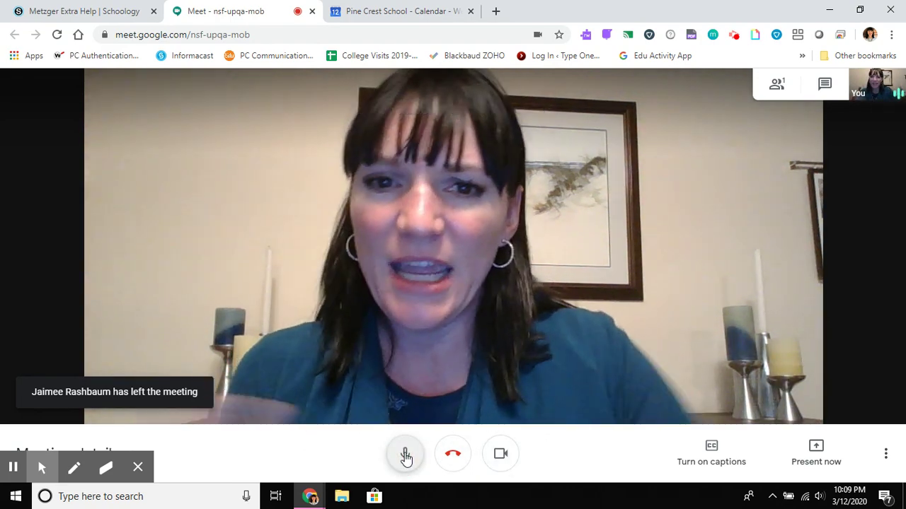
{"action": "left_click", "coordinate": [497, 456]}
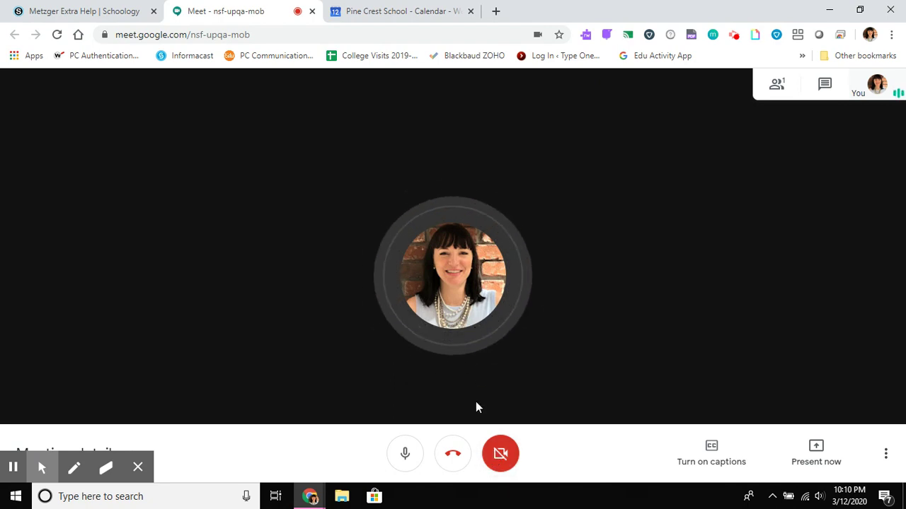
{"action": "left_click", "coordinate": [453, 451]}
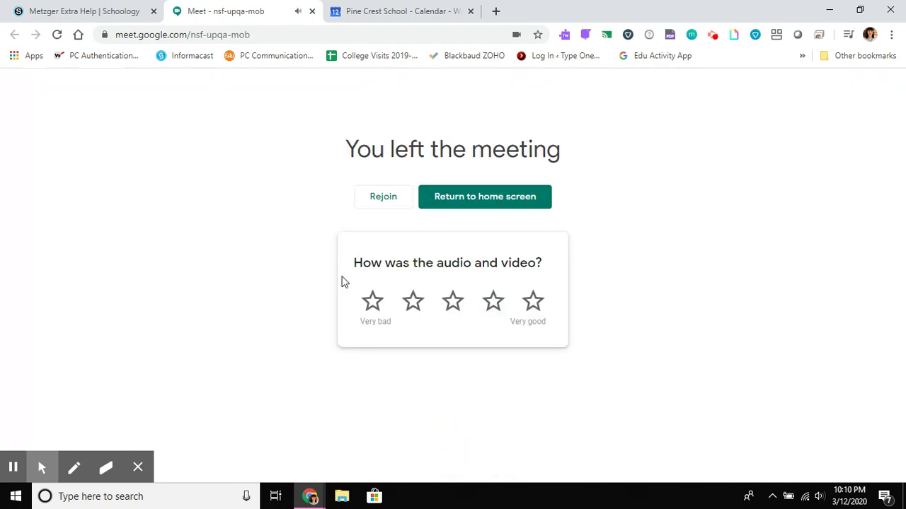
Review the Schoology event page, then open Friday's 9am extra-help event in Google Calendar and highlight its Meet link
{"action": "left_click", "coordinate": [114, 12]}
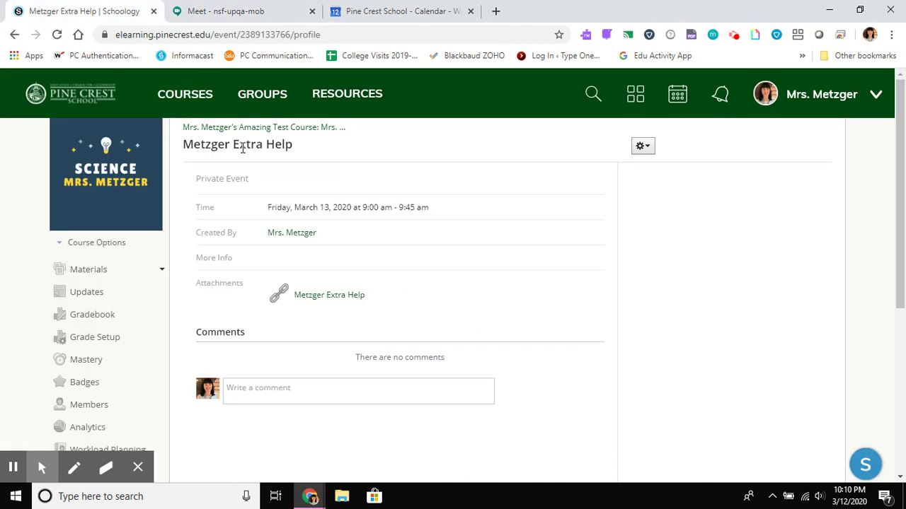
{"action": "left_click", "coordinate": [379, 13]}
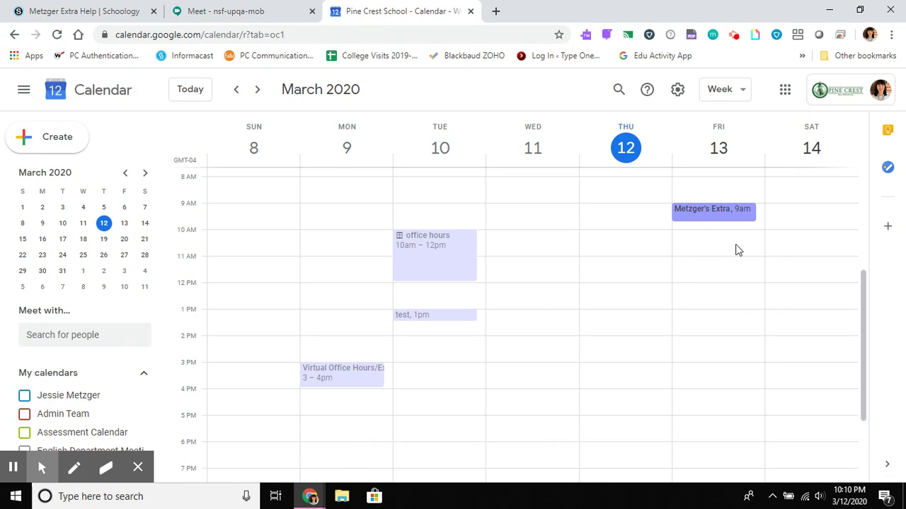
{"action": "left_click", "coordinate": [729, 212]}
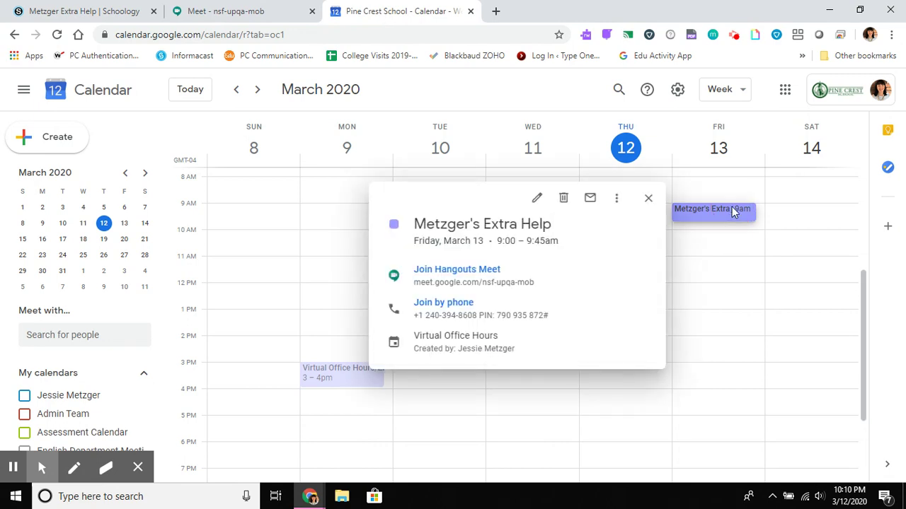
{"action": "left_click_drag", "start_coordinate": [535, 282], "coordinate": [415, 281]}
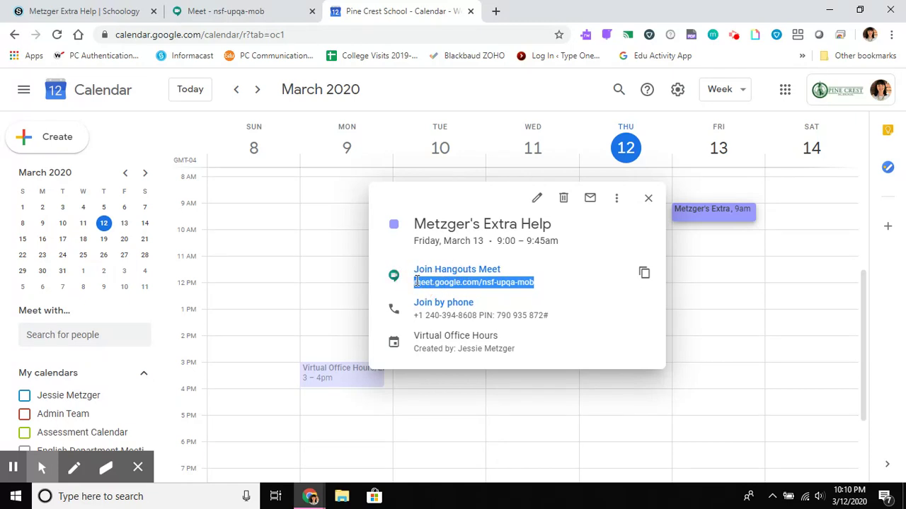
Return to Schoology and check the extra-help update and event on the course's updates page and the home page's upcoming list
{"action": "left_click", "coordinate": [96, 7]}
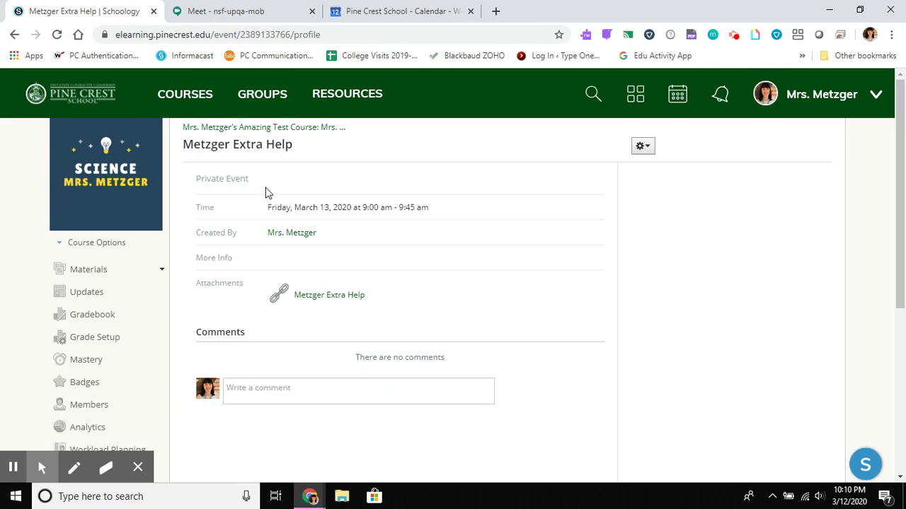
{"action": "left_click", "coordinate": [67, 296]}
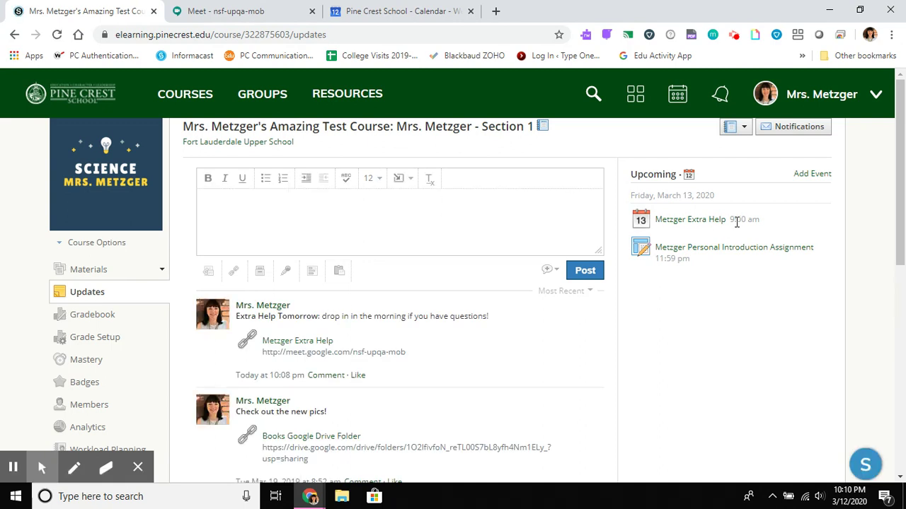
{"action": "left_click", "coordinate": [85, 103]}
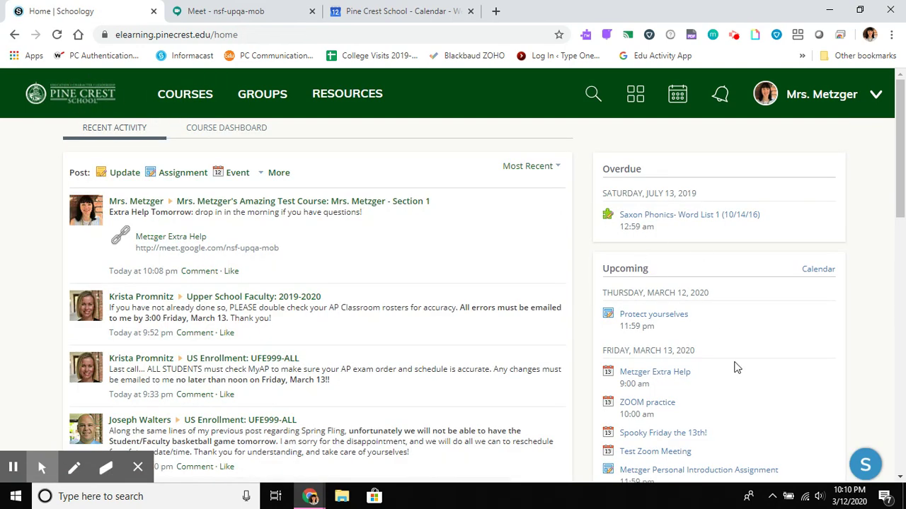
{"action": "scroll", "coordinate": [746, 387], "scroll_direction": "down", "scroll_amount": 3}
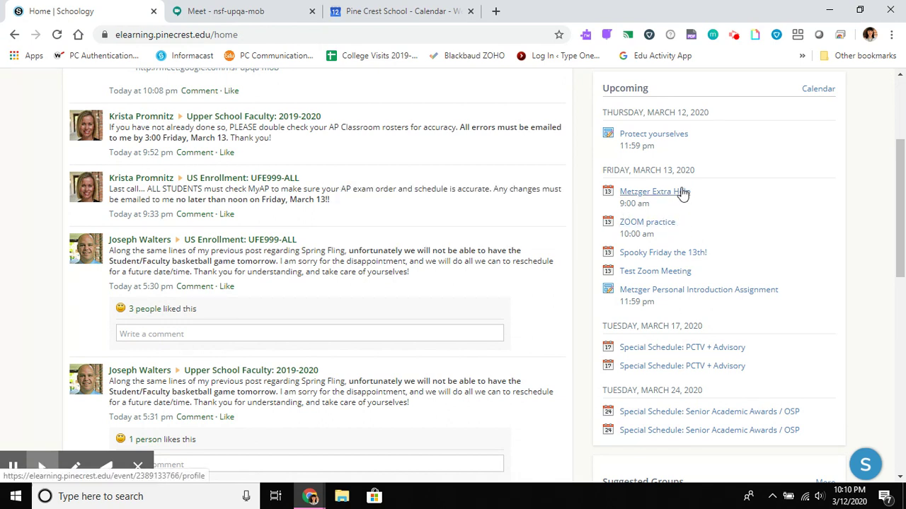
{"action": "mouse_move", "coordinate": [678, 196]}
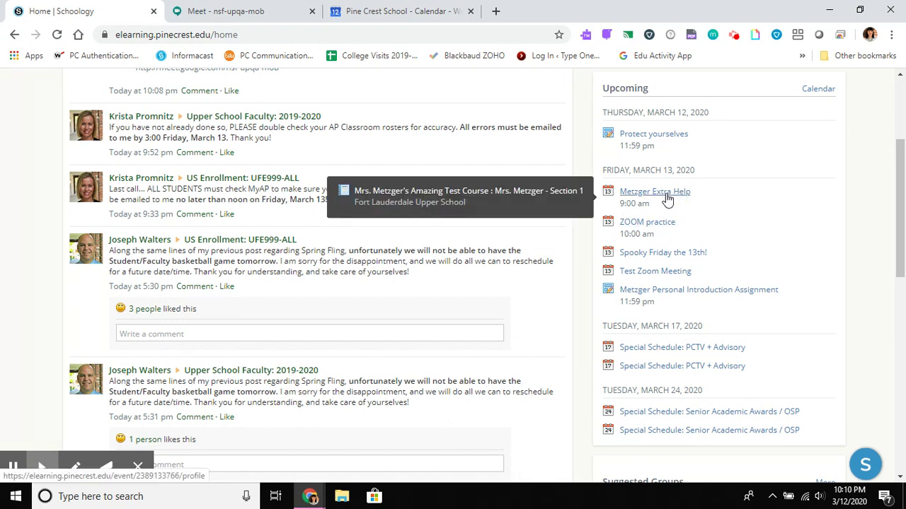
{"action": "mouse_move", "coordinate": [659, 230]}
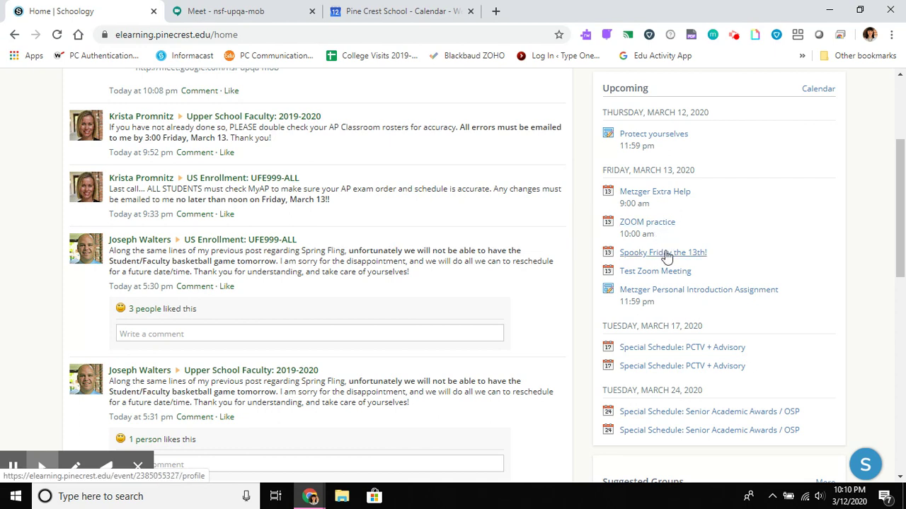
{"action": "mouse_move", "coordinate": [667, 258]}
{"action": "scroll", "coordinate": [585, 150], "scroll_direction": "up", "scroll_amount": 3}
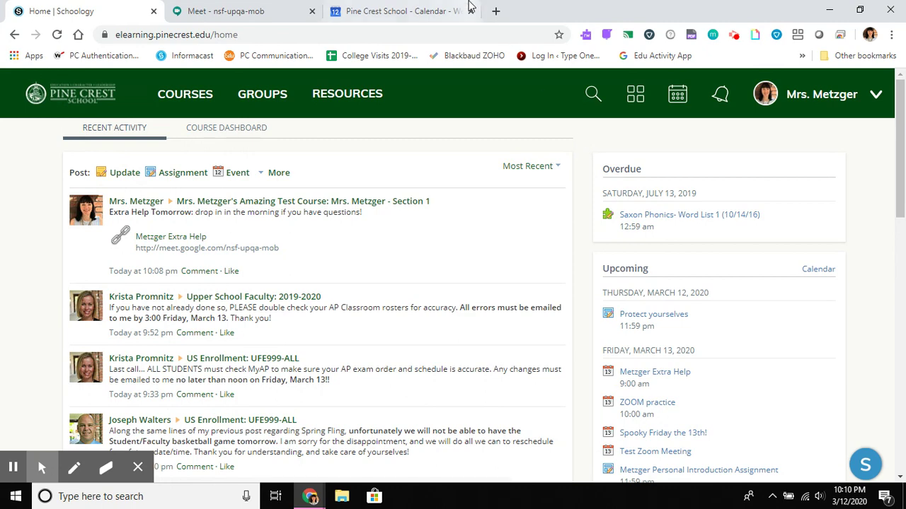